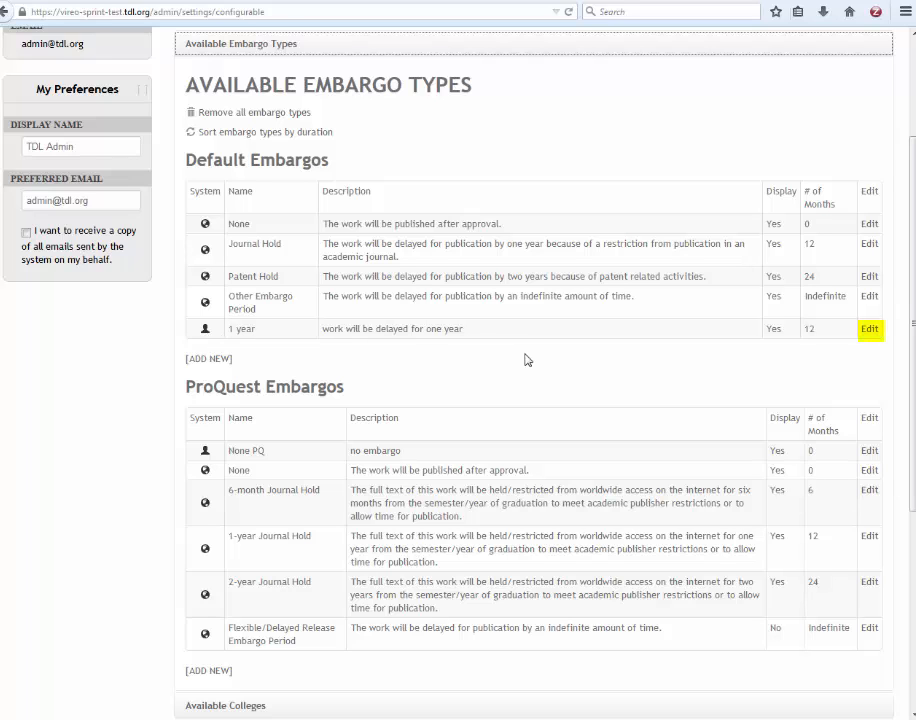
{"action": "left_click", "coordinate": [869, 329]}
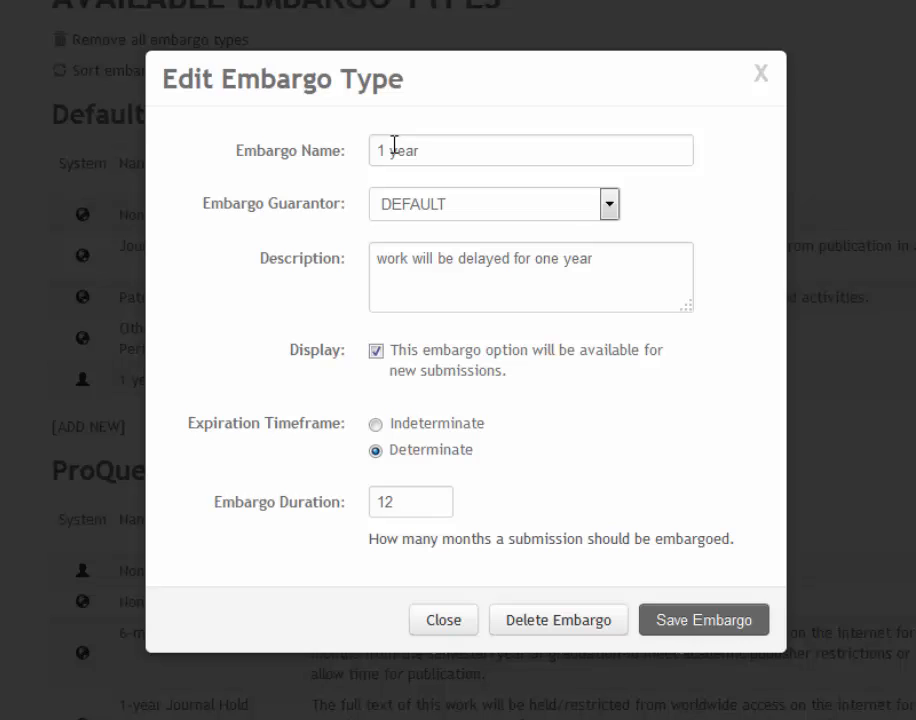
{"action": "left_click", "coordinate": [423, 205]}
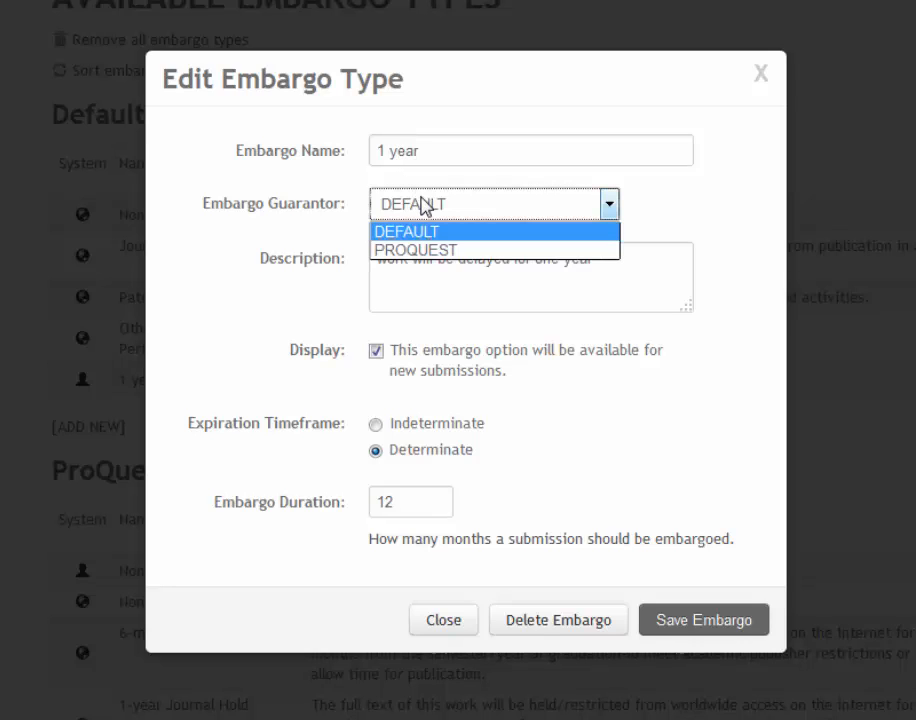
{"action": "left_click", "coordinate": [423, 205]}
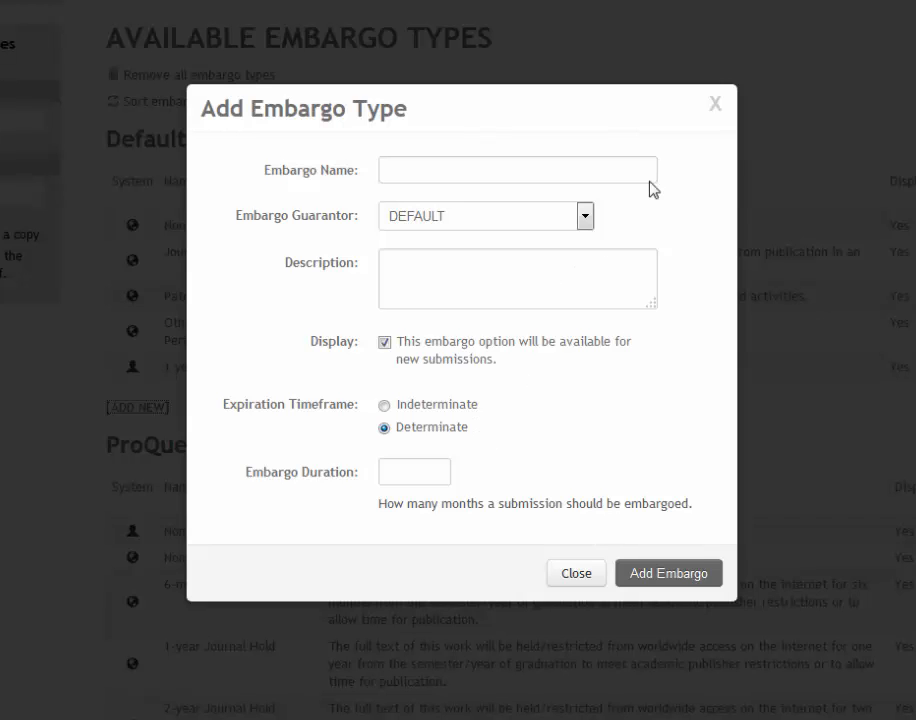
{"action": "left_click", "coordinate": [716, 106]}
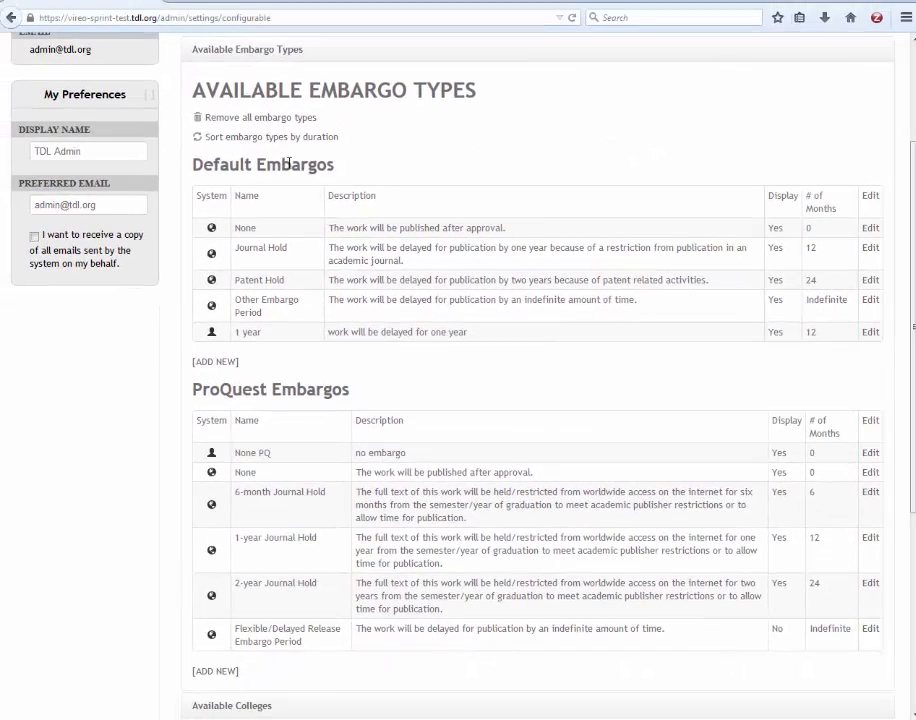
Replace the embargo types list with Available Colleges, viewing Engineering's edit dialog and closing it unchanged
{"action": "left_click", "coordinate": [253, 50]}
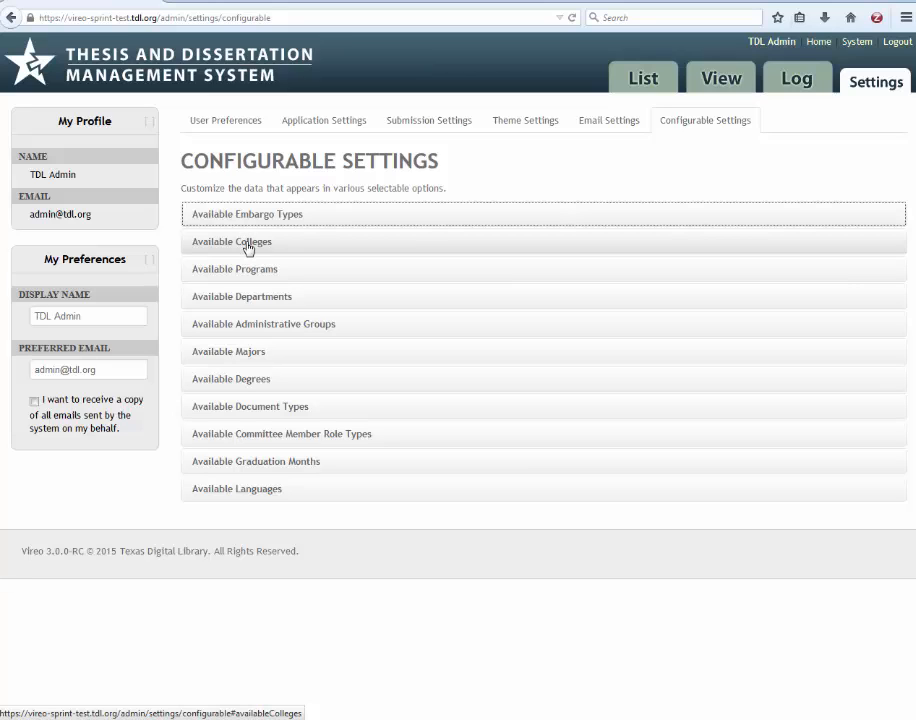
{"action": "left_click_drag", "start_coordinate": [248, 243], "coordinate": [273, 214]}
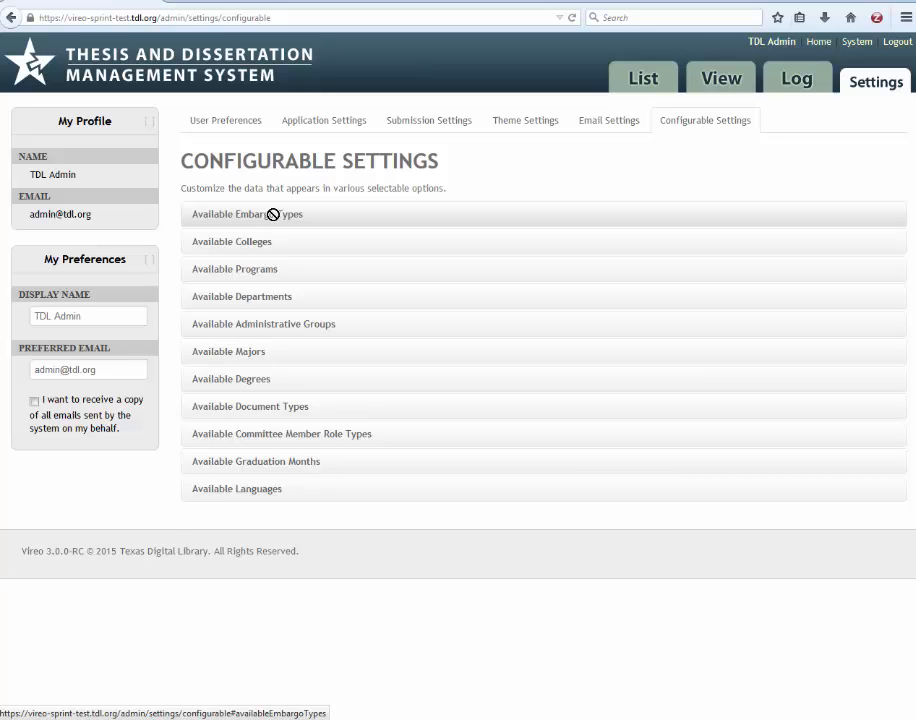
{"action": "left_click", "coordinate": [266, 241]}
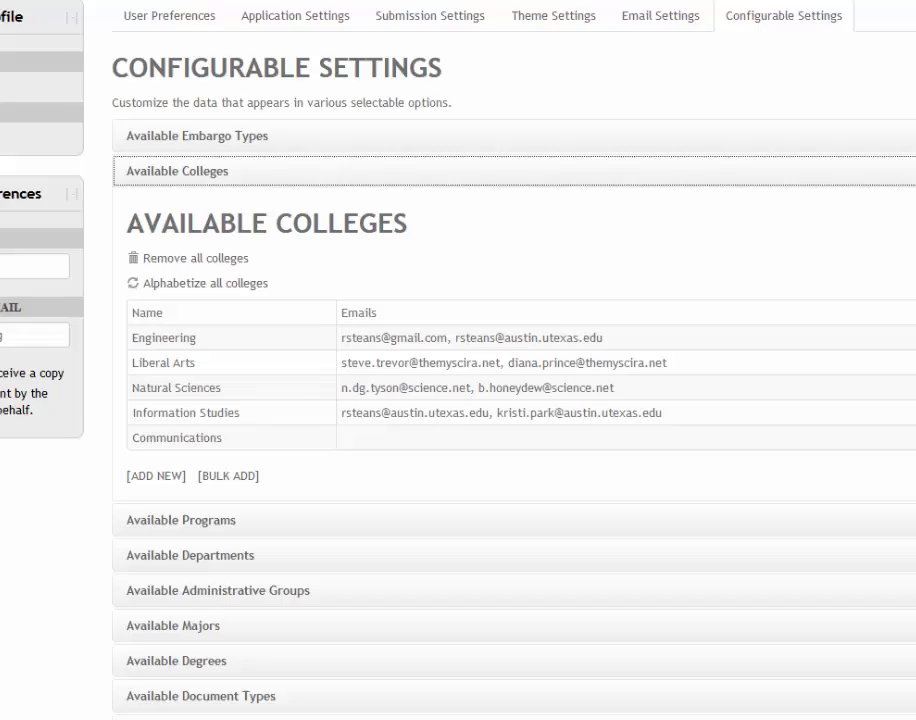
{"action": "left_click", "coordinate": [843, 256]}
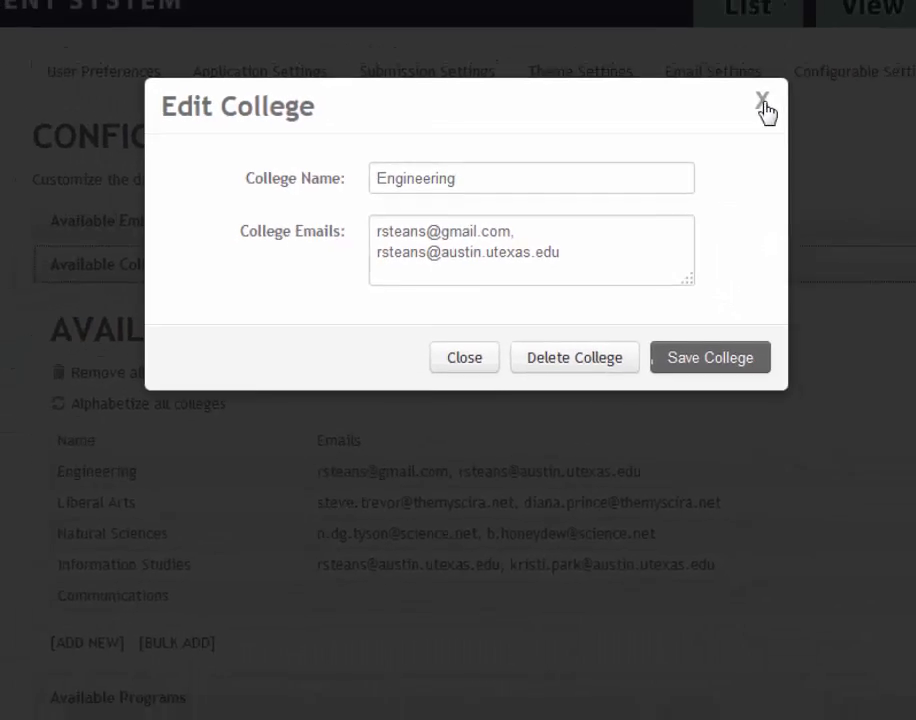
{"action": "left_click", "coordinate": [855, 71]}
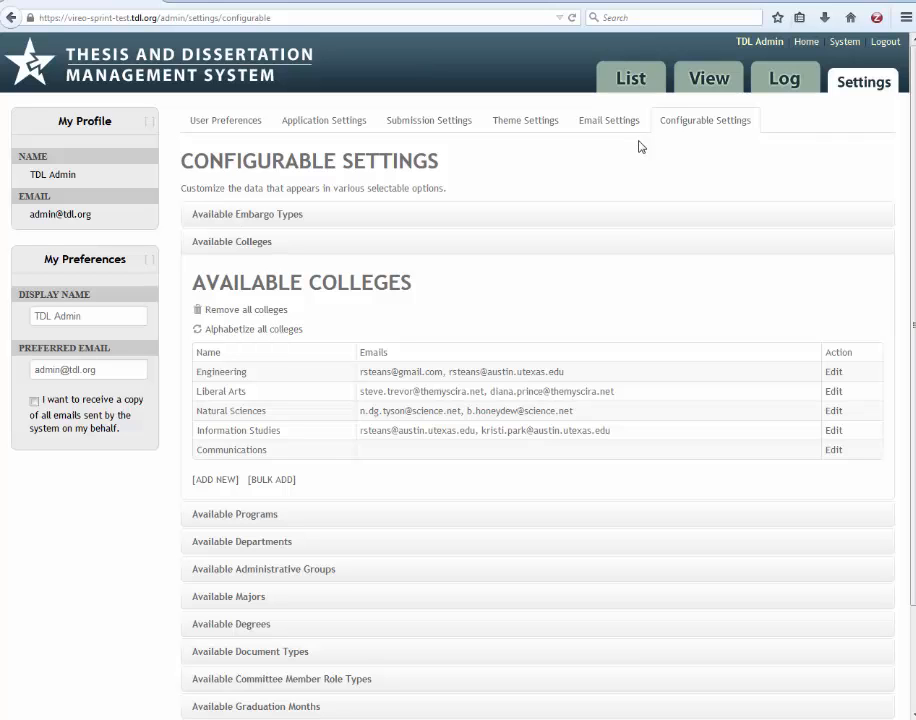
Collapse Colleges, glance at Available Programs, then expand Available Administrative Groups
{"action": "left_click", "coordinate": [306, 246]}
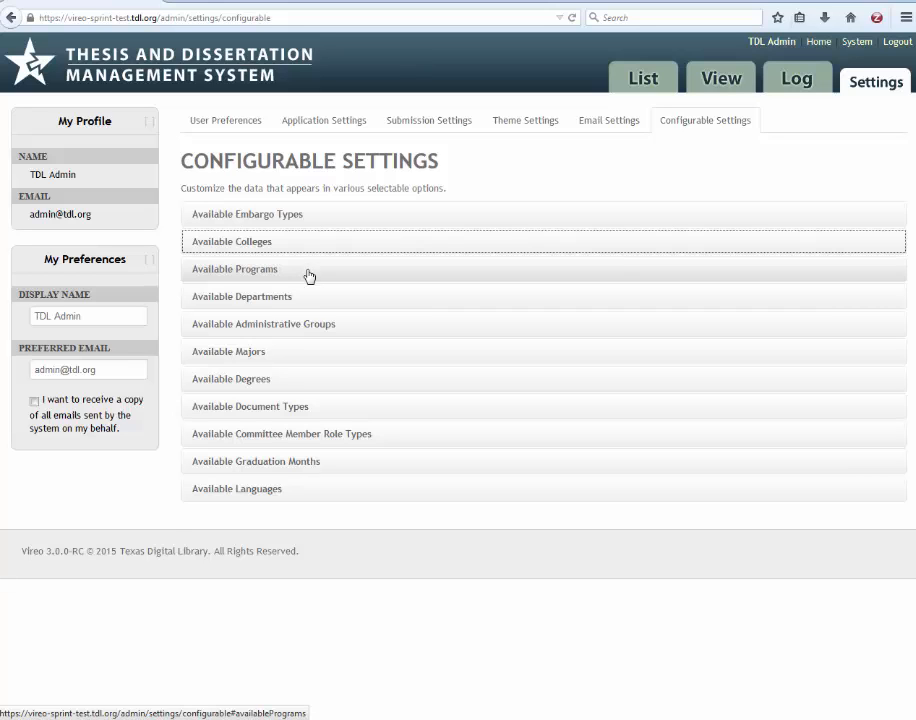
{"action": "left_click", "coordinate": [309, 276]}
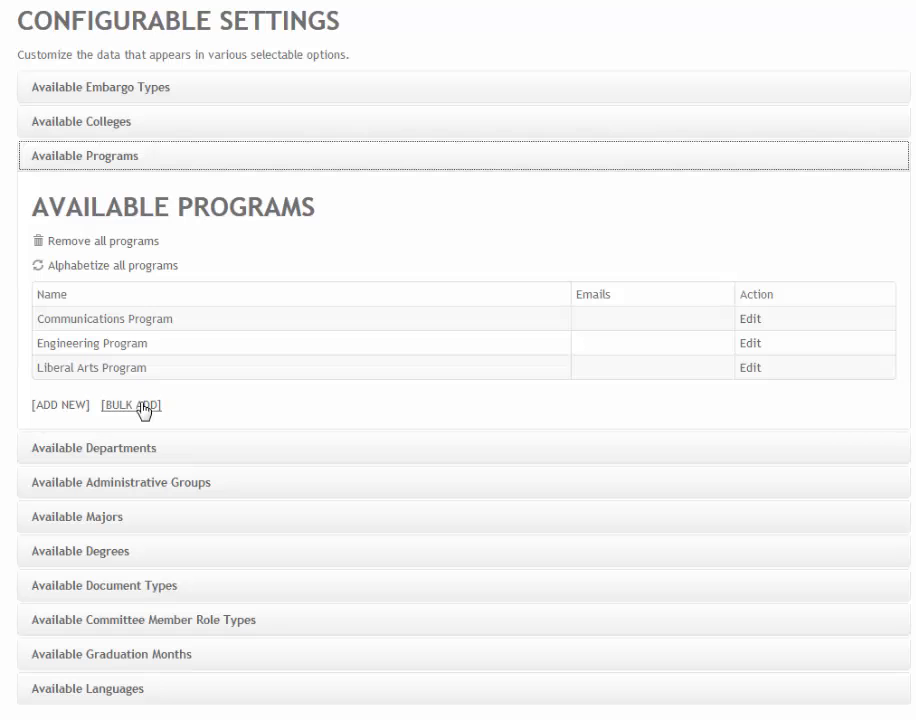
{"action": "left_click", "coordinate": [62, 158]}
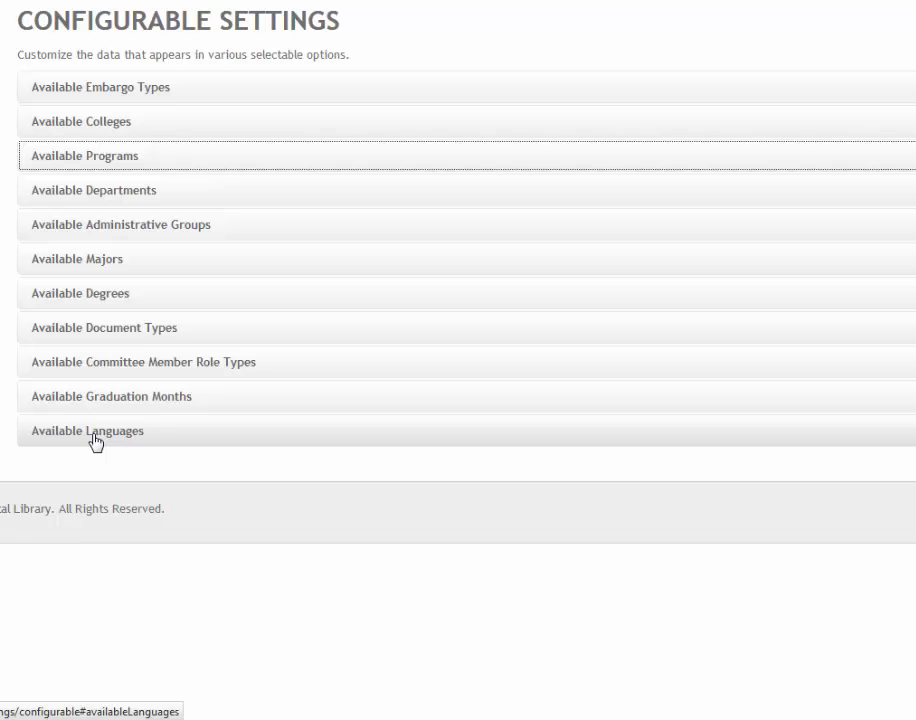
{"action": "left_click", "coordinate": [75, 228]}
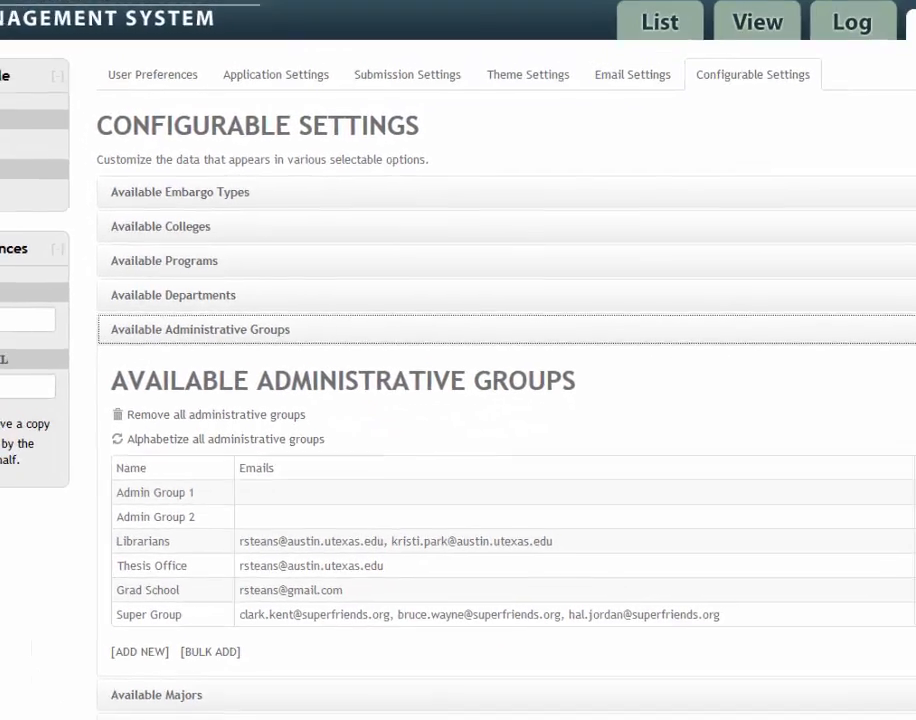
Append a comma and a new gmail address to the Librarians group's emails, then save the group
{"action": "left_click", "coordinate": [850, 436]}
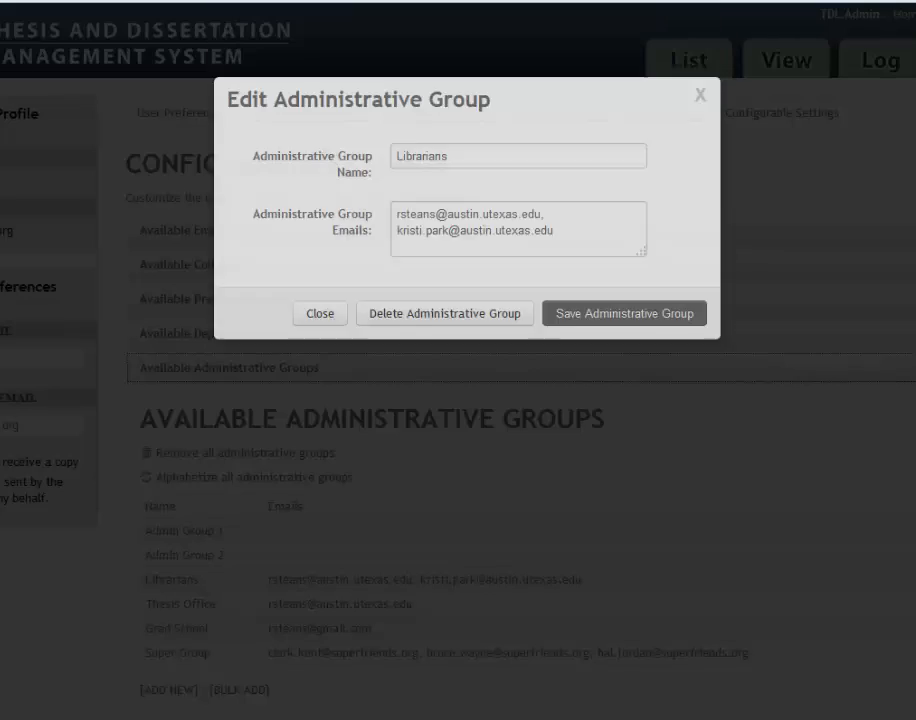
{"action": "left_click", "coordinate": [584, 274]}
{"action": "type", "text": ","}
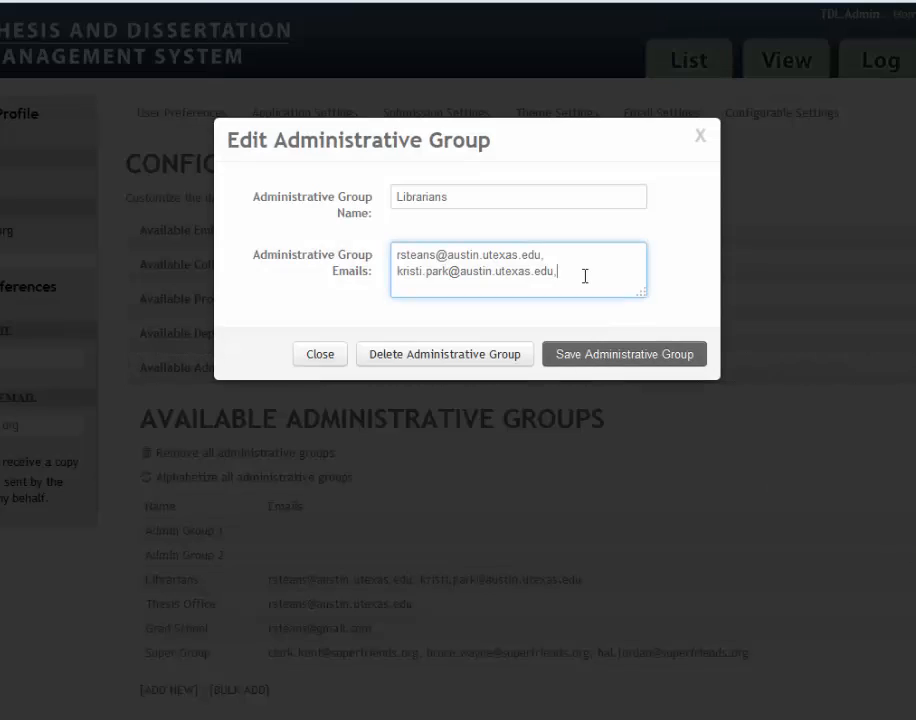
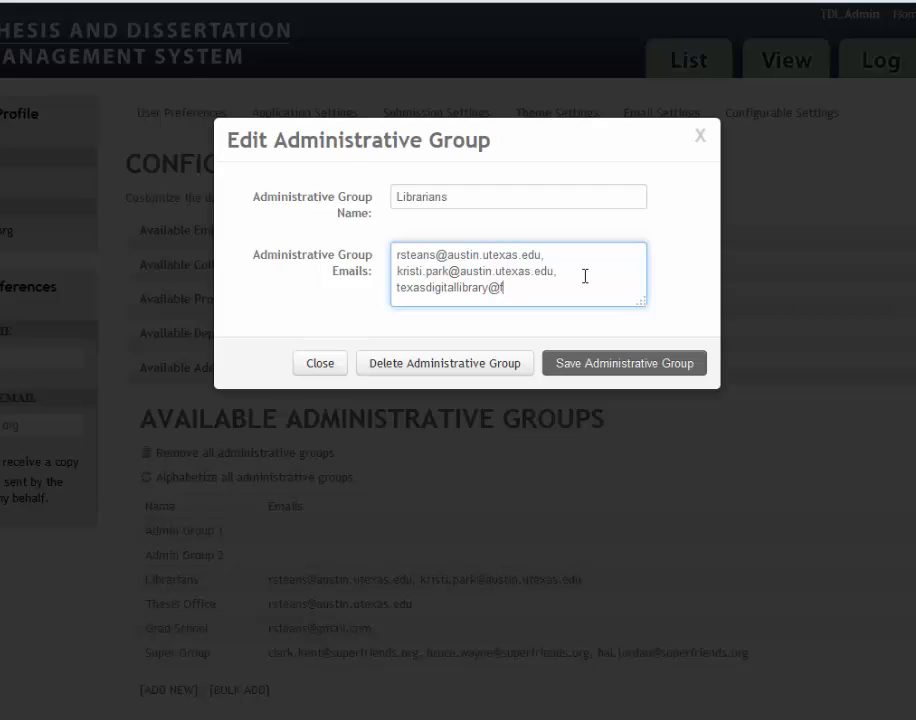
{"action": "left_click", "coordinate": [583, 368]}
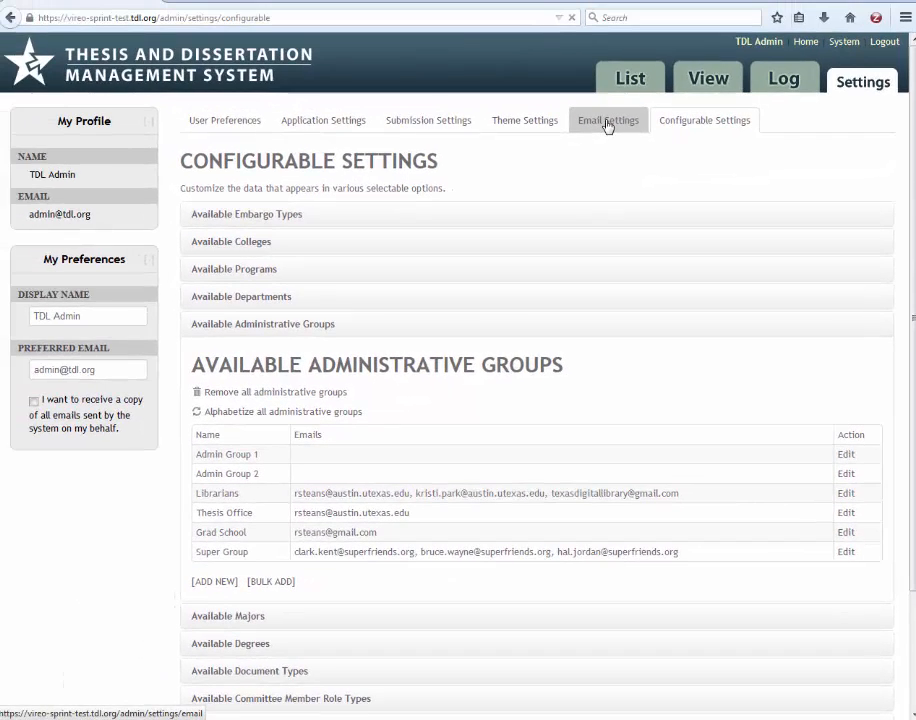
Confirm Librarians is the recipient of the first Pending Publication email rule, then return to Configurable Settings
{"action": "left_click", "coordinate": [607, 125]}
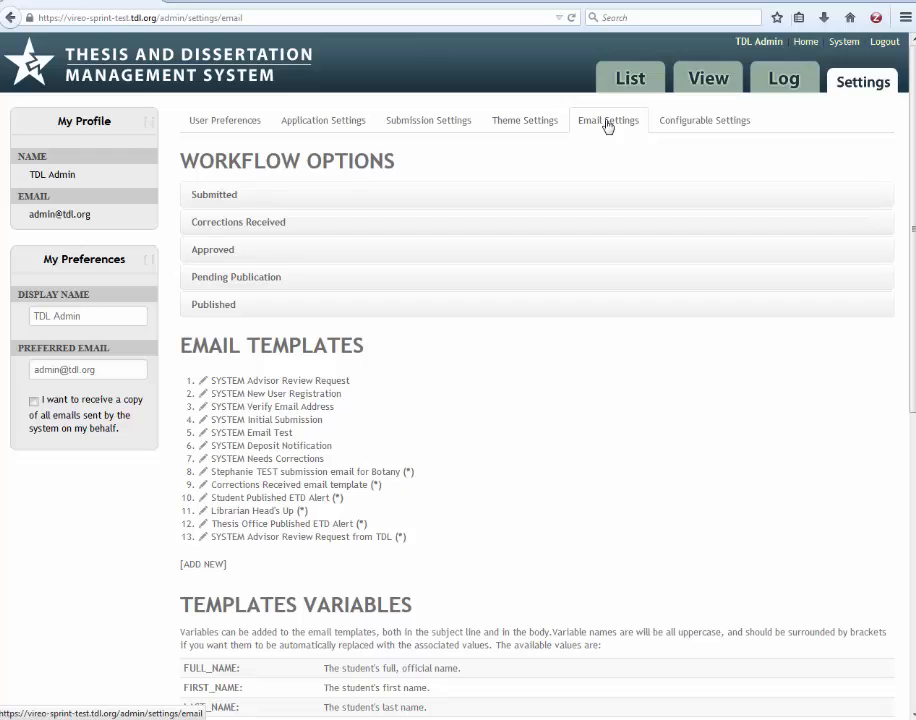
{"action": "left_click", "coordinate": [254, 279]}
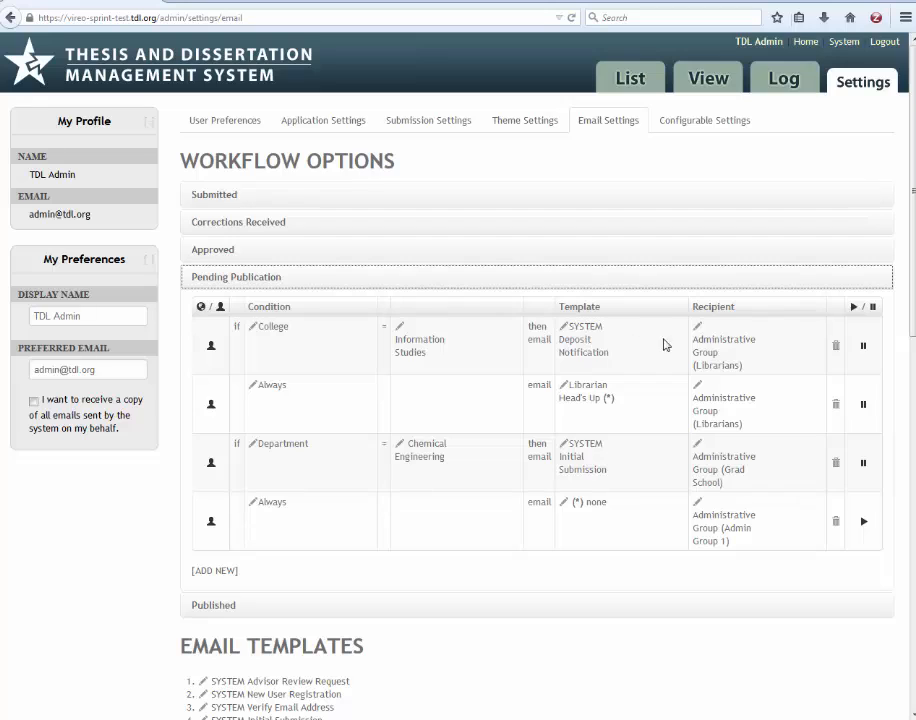
{"action": "left_click", "coordinate": [719, 368]}
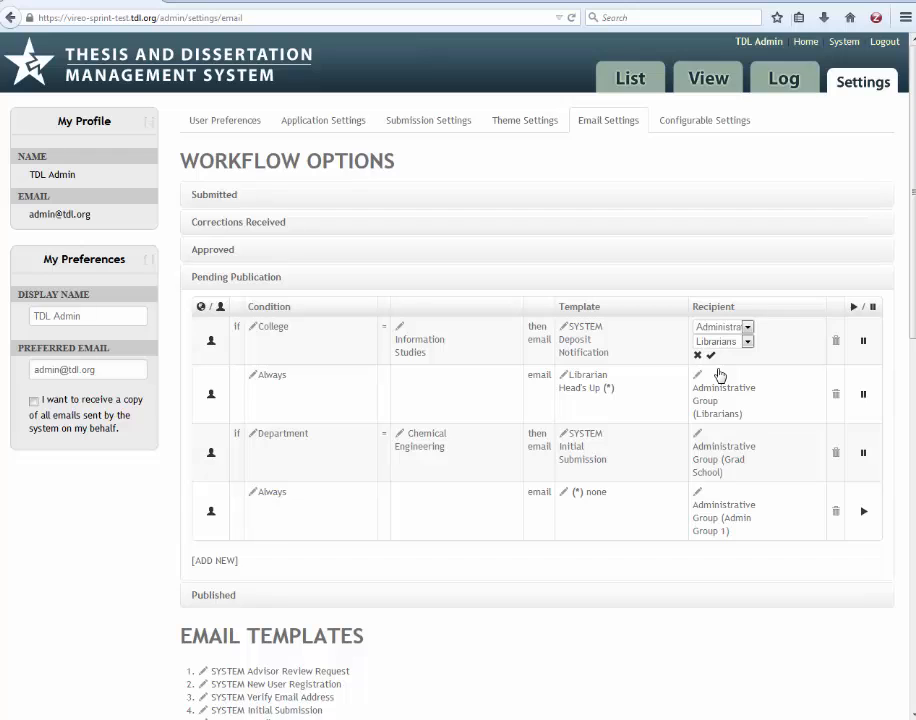
{"action": "left_click", "coordinate": [678, 128]}
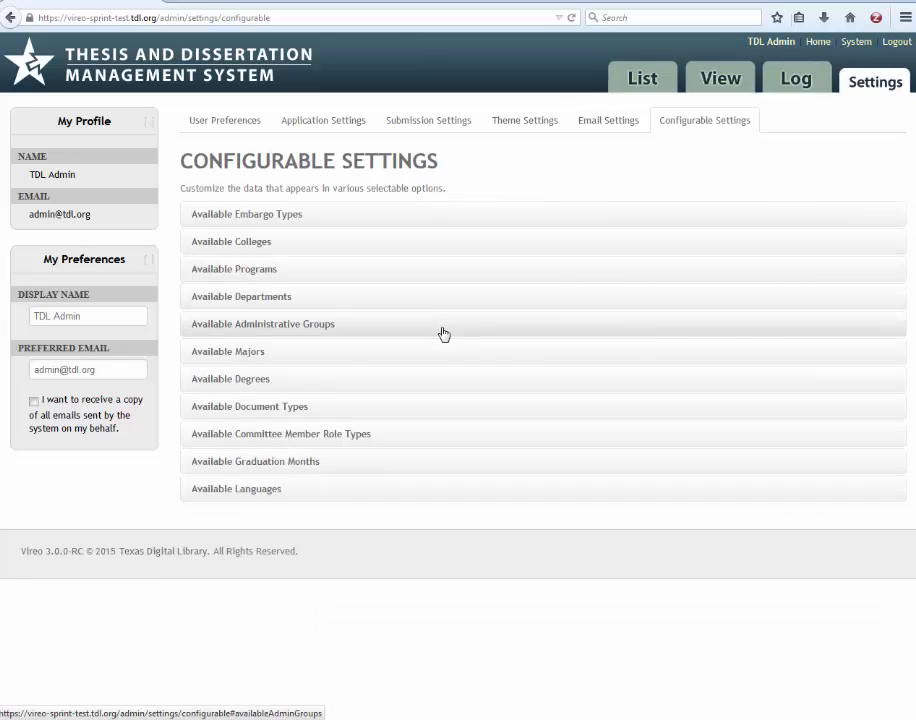
Expand Available Administrative Groups to see Librarians listing three email addresses
{"action": "left_click", "coordinate": [442, 333]}
{"action": "scroll", "coordinate": [443, 333], "scroll_direction": "down", "scroll_amount": 2}
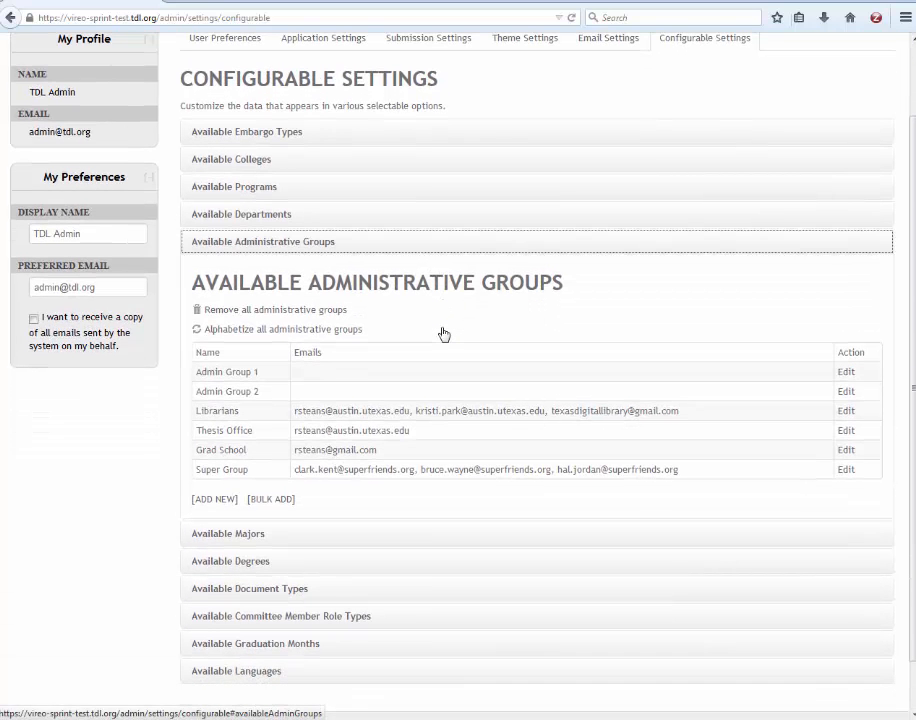